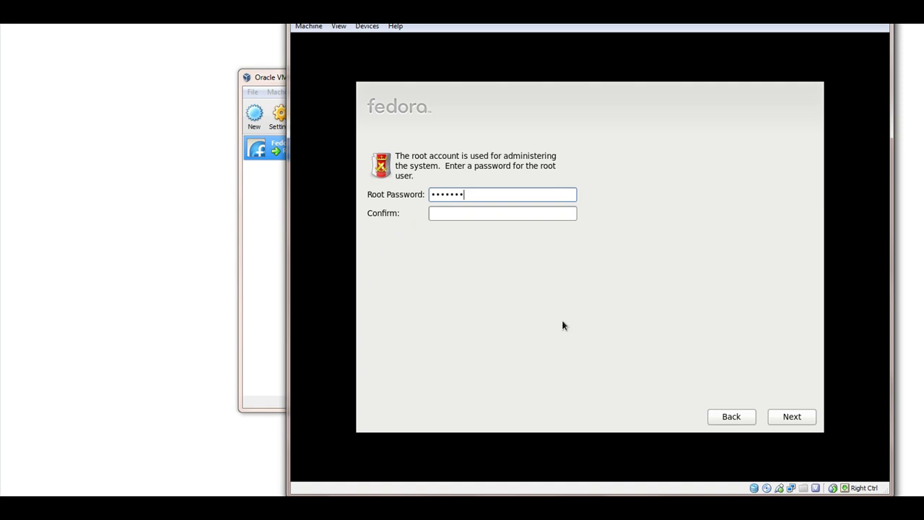
# Confirm the root password and use it anyway despite the weak password warning
pyautogui.click(462, 216)
pyautogui.write('*******')
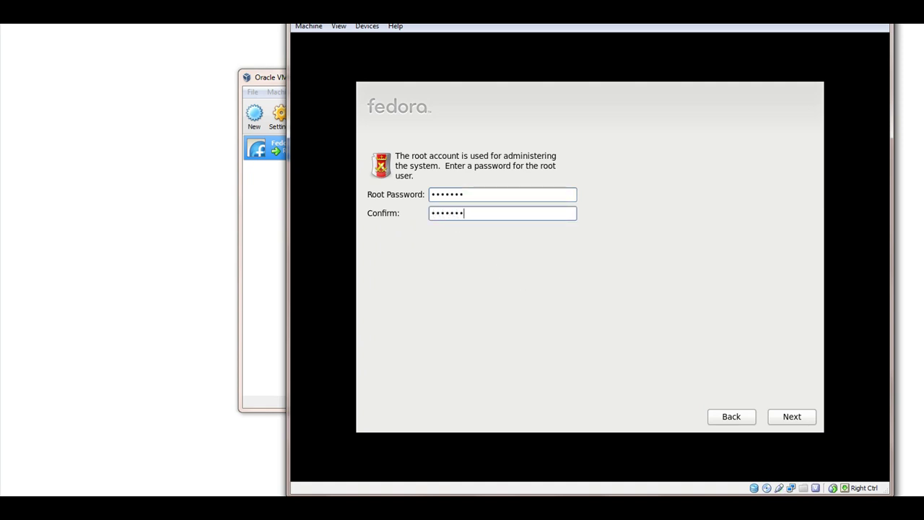
pyautogui.click(779, 412)
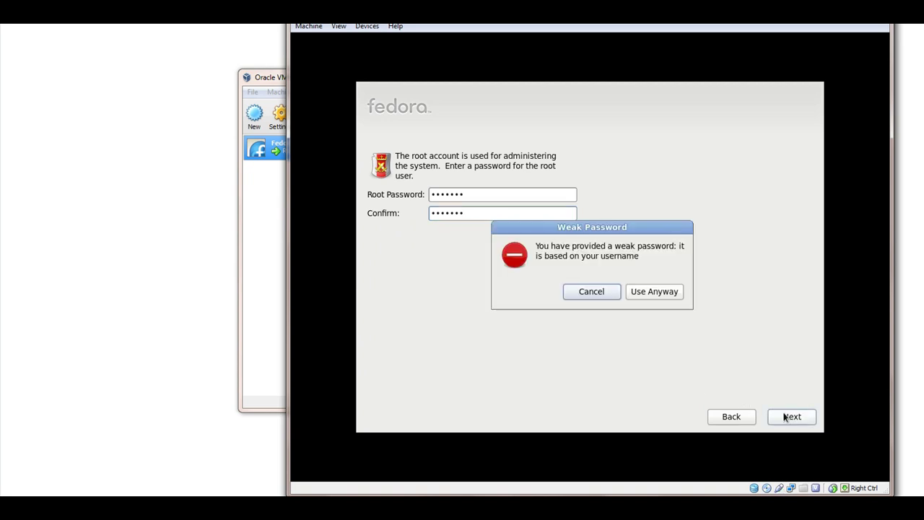
pyautogui.click(679, 295)
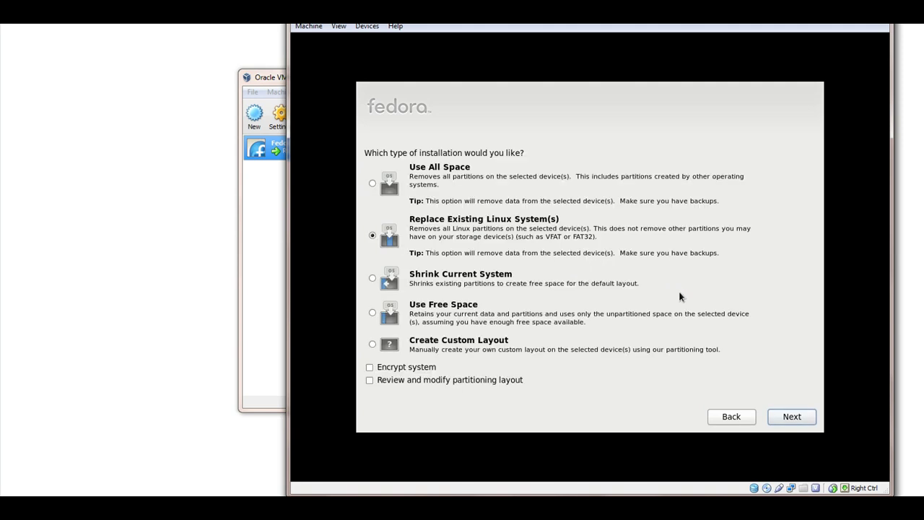
# Choose a custom layout and create a standard 500 MB ext4 partition on sda mounted at /boot
pyautogui.click(488, 340)
pyautogui.click(808, 418)
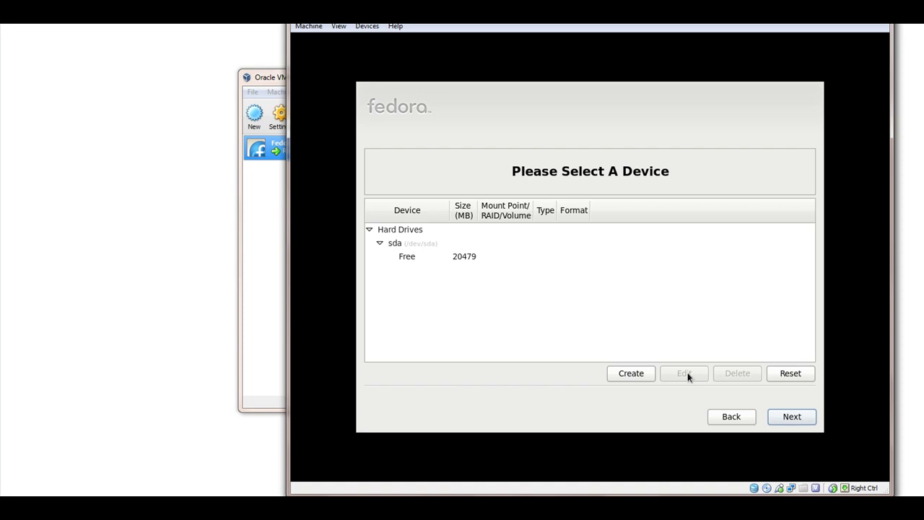
pyautogui.click(423, 243)
pyautogui.click(627, 375)
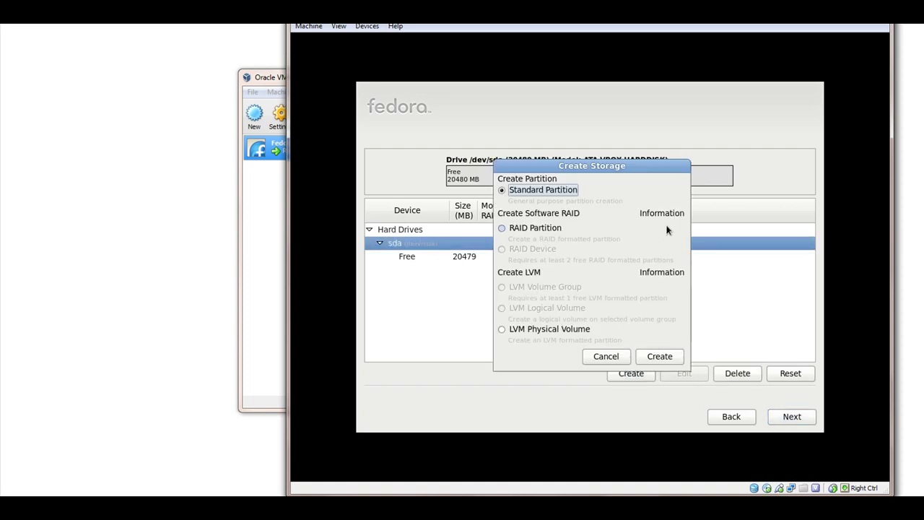
pyautogui.click(654, 356)
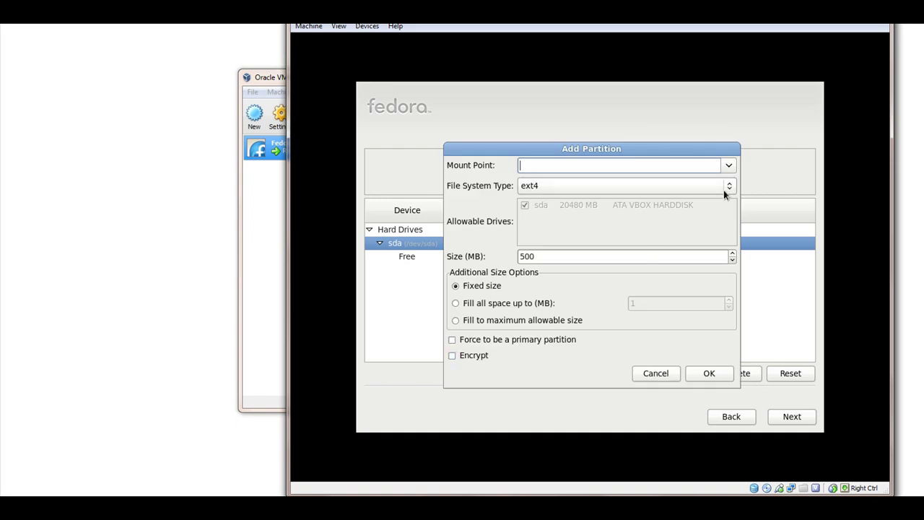
pyautogui.click(729, 167)
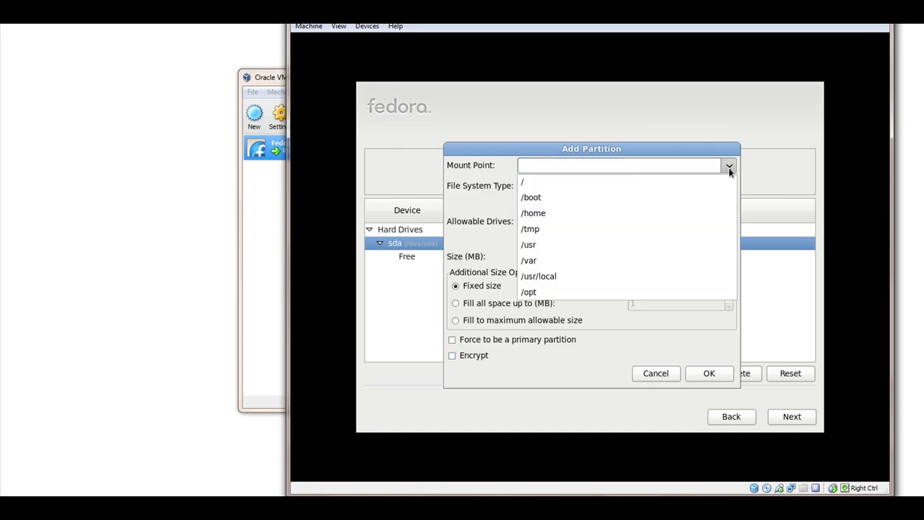
pyautogui.click(599, 195)
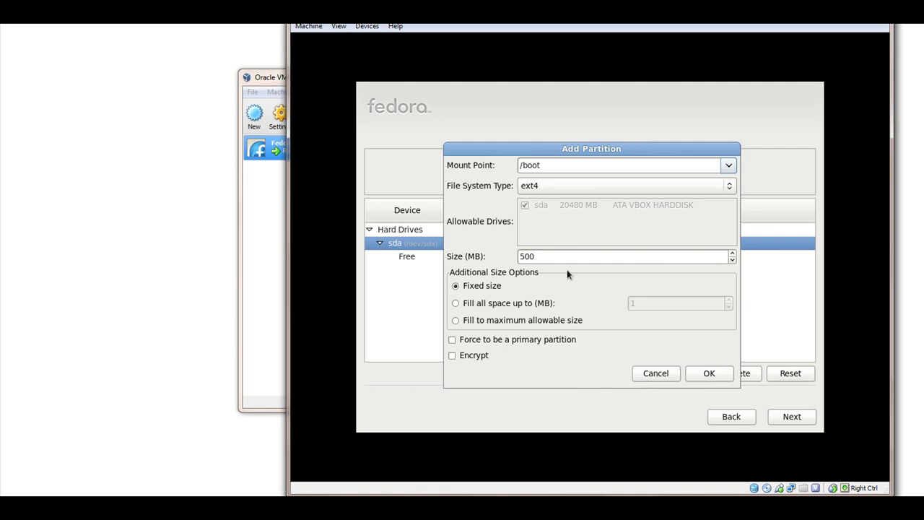
pyautogui.click(699, 374)
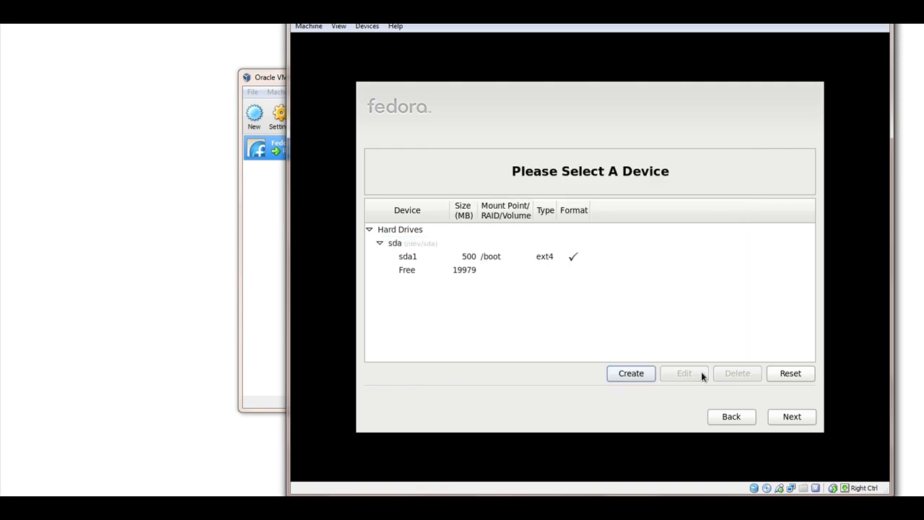
# Create a standard swap partition with a fixed size of 3072 MB
pyautogui.click(629, 374)
pyautogui.click(666, 361)
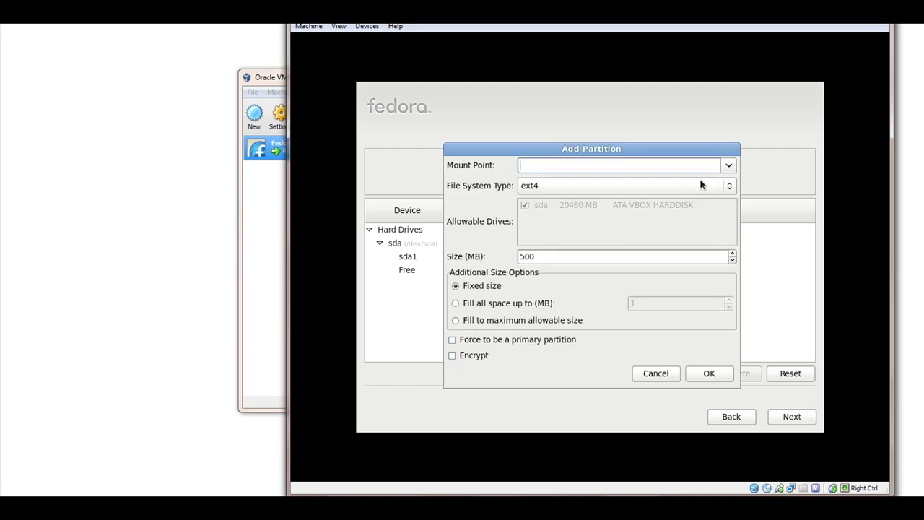
pyautogui.click(720, 187)
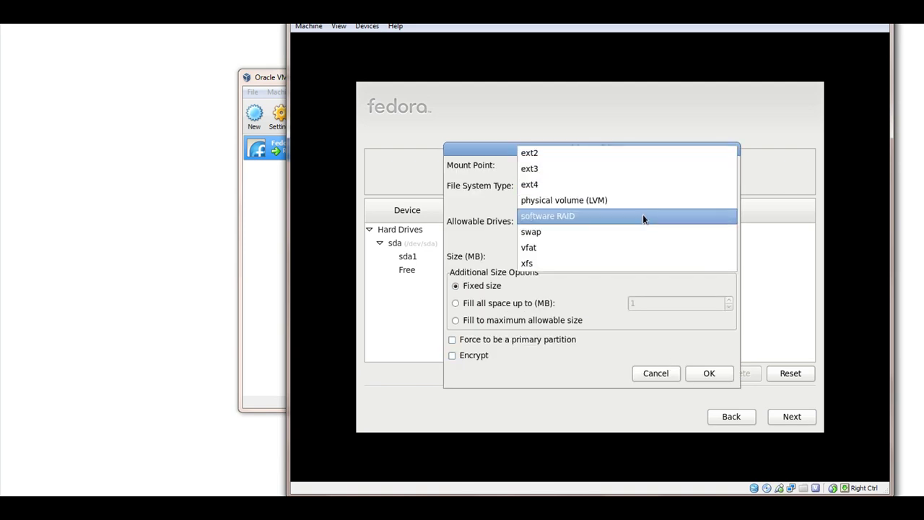
pyautogui.click(587, 232)
pyautogui.click(564, 256)
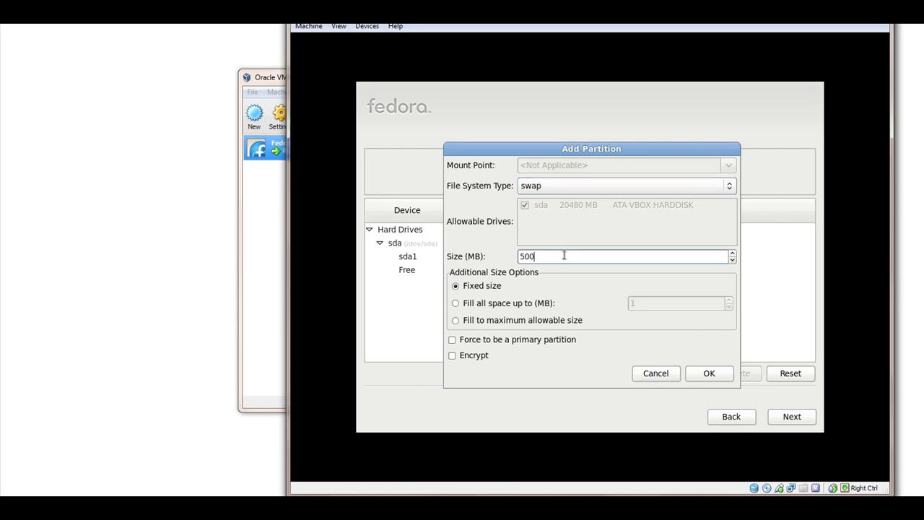
pyautogui.moveTo(564, 256); pyautogui.dragTo(508, 257)
pyautogui.write('3072')
pyautogui.click(708, 374)
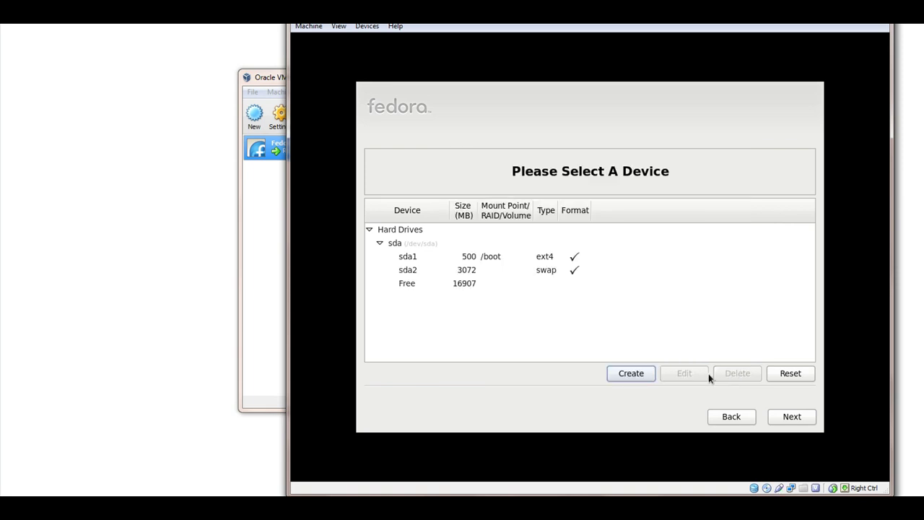
# Create a standard ext4 partition mounted at /home with a fixed size of 5120 MB
pyautogui.click(639, 373)
pyautogui.click(656, 355)
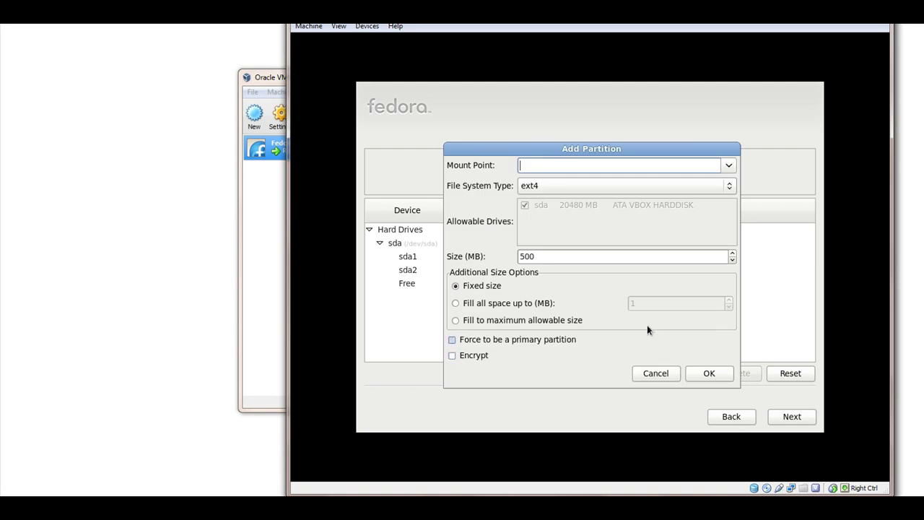
pyautogui.click(729, 165)
pyautogui.click(574, 212)
pyautogui.moveTo(555, 257); pyautogui.dragTo(456, 260)
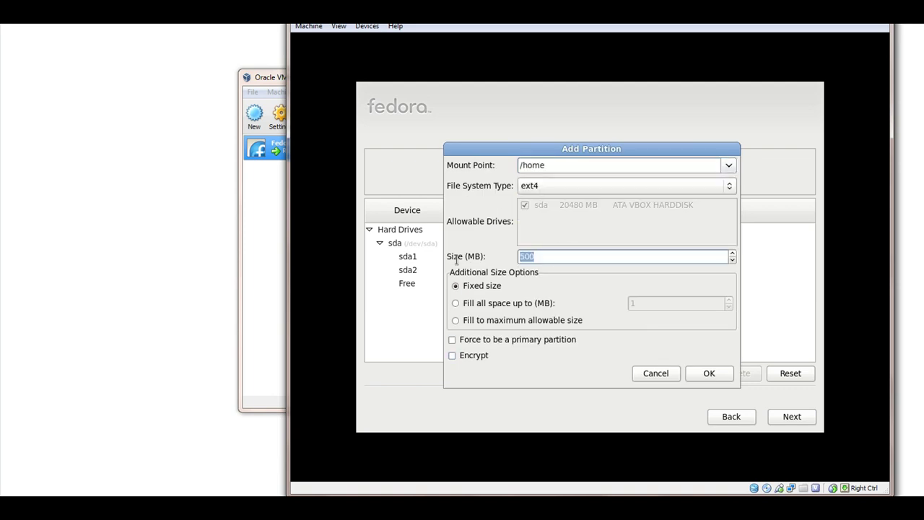
pyautogui.write('5120')
pyautogui.click(695, 374)
# Create a standard ext4 partition mounted at / that fills to the maximum allowable size
pyautogui.click(643, 372)
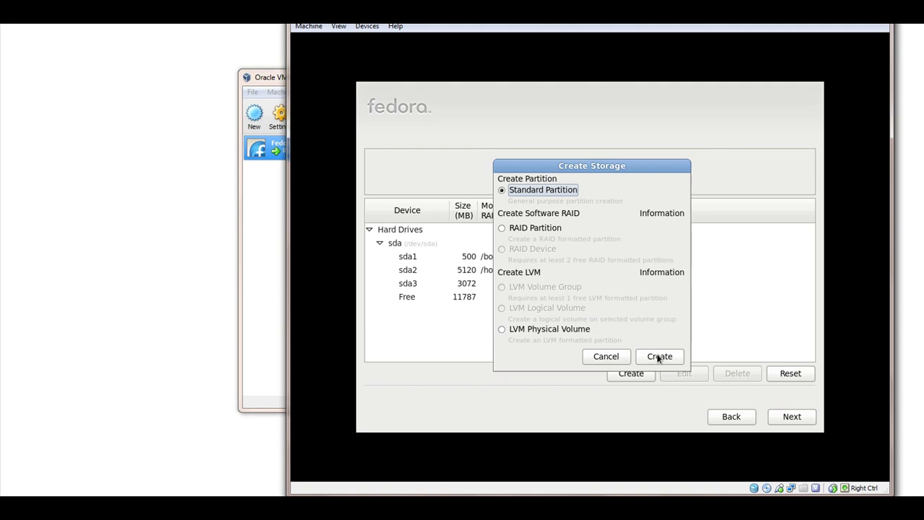
pyautogui.click(659, 357)
pyautogui.click(727, 165)
pyautogui.click(559, 184)
pyautogui.click(510, 321)
pyautogui.click(693, 372)
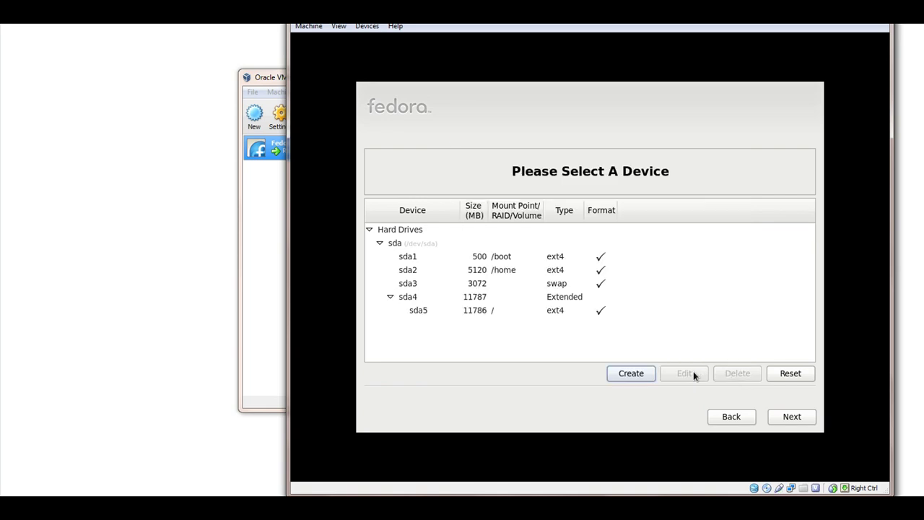
# Format the drive, write the partition changes to disk, and accept installing the boot loader on /dev/sda
pyautogui.click(791, 417)
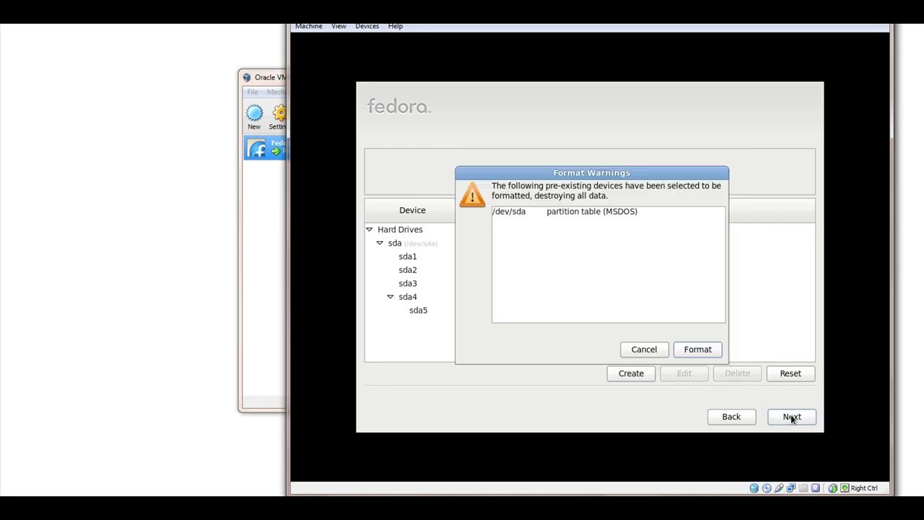
pyautogui.click(715, 352)
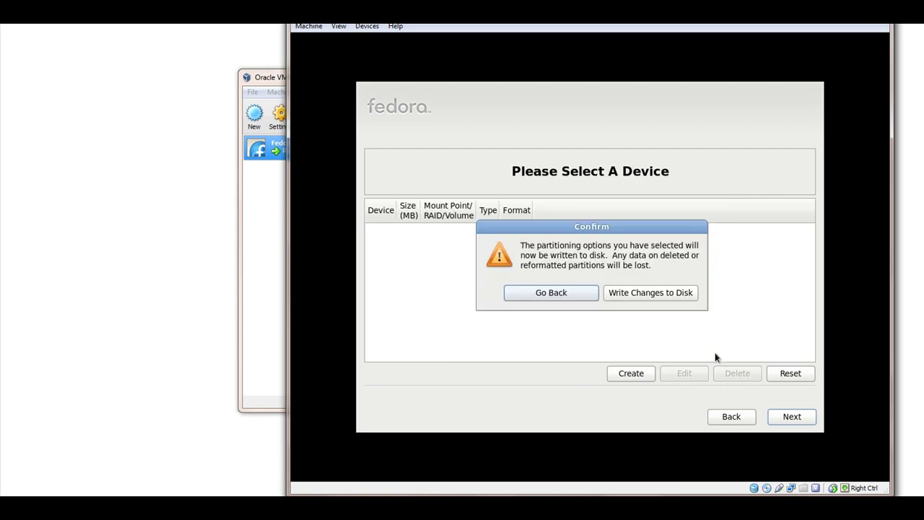
pyautogui.click(683, 295)
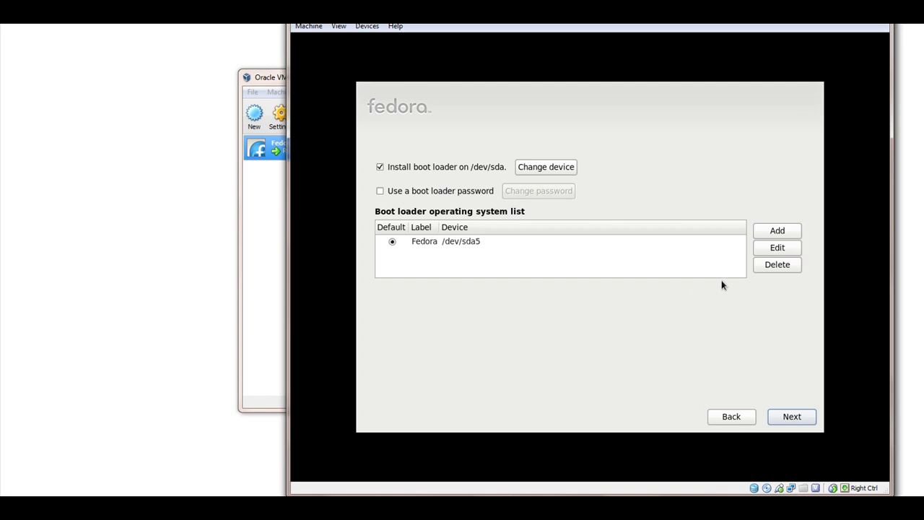
pyautogui.click(793, 417)
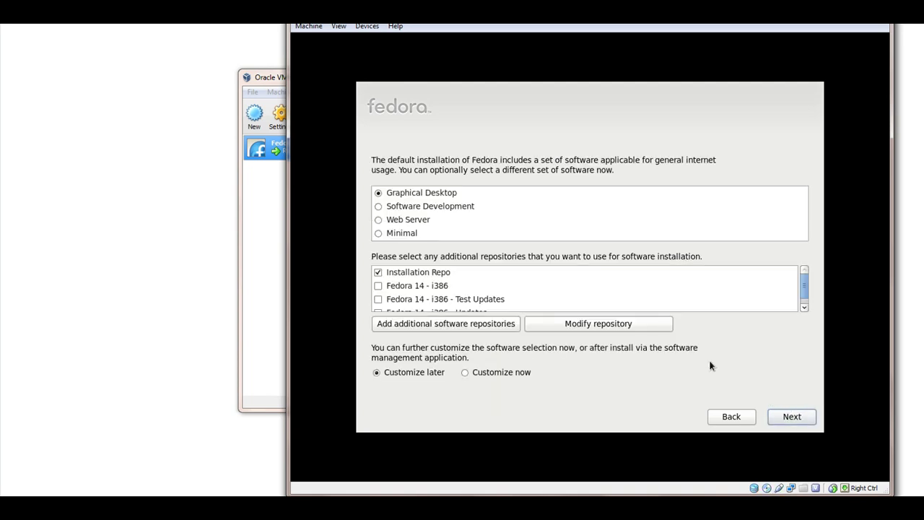
# Choose to customize the software selection now and add KDE Software Compilation to the desktop environments
pyautogui.click(529, 373)
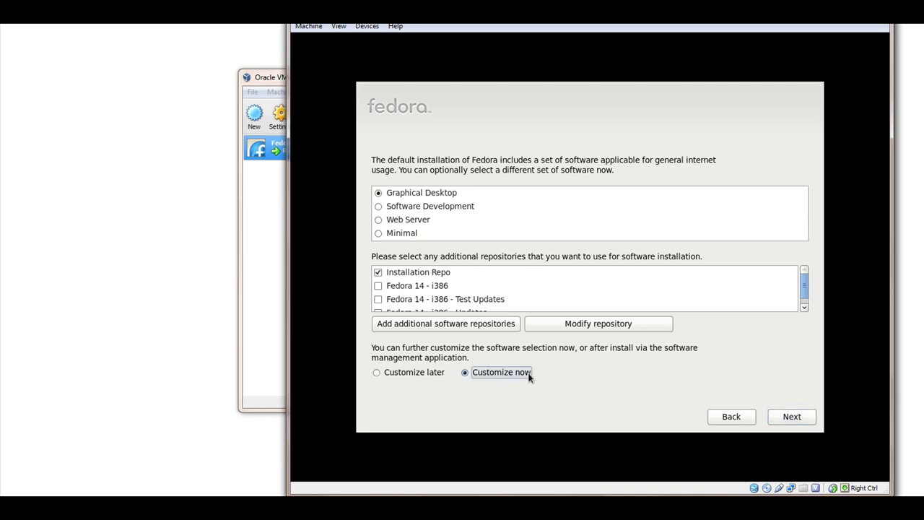
pyautogui.click(777, 423)
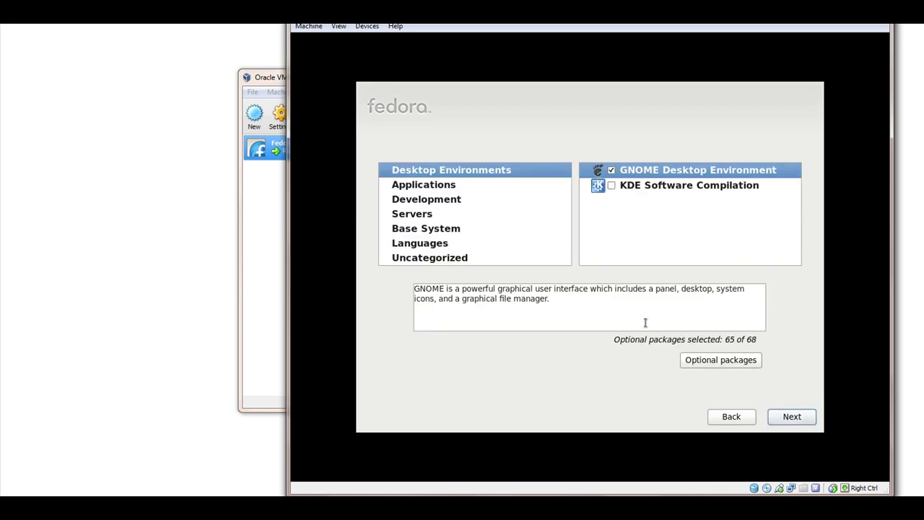
pyautogui.click(613, 186)
# Add Authoring and Publishing, Educational Software, and Engineering and Scientific from the Applications category
pyautogui.click(444, 185)
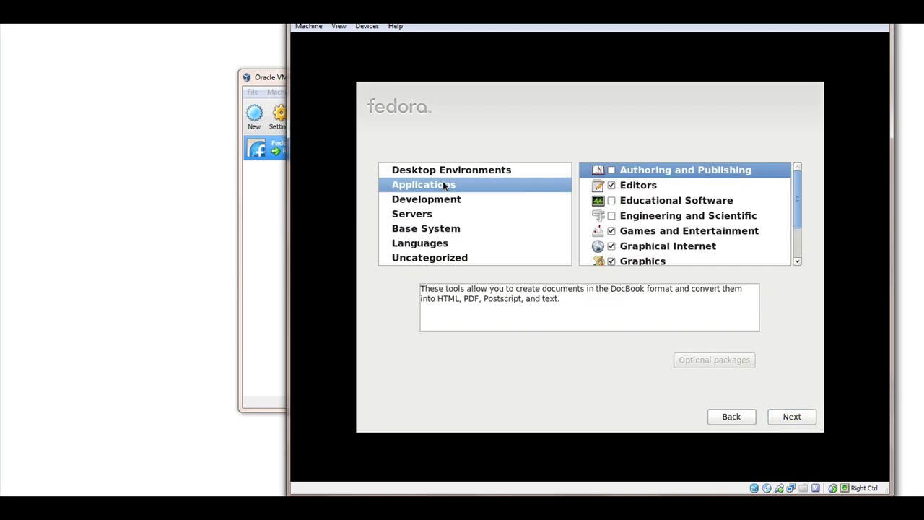
pyautogui.click(609, 171)
pyautogui.click(611, 201)
pyautogui.click(611, 216)
pyautogui.scroll(-2, 617, 224)
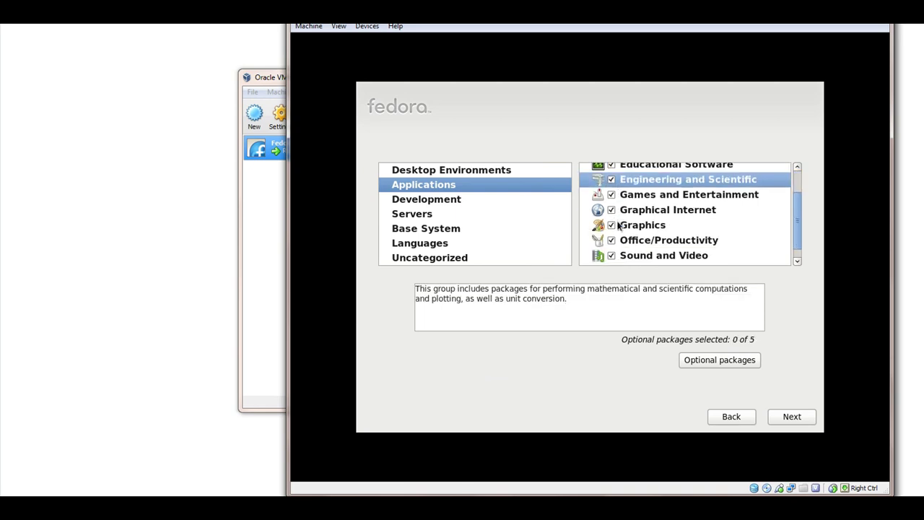
pyautogui.scroll(2, 614, 230)
# Select every package group in the Development category, from Development Libraries to X Software Development
pyautogui.click(473, 201)
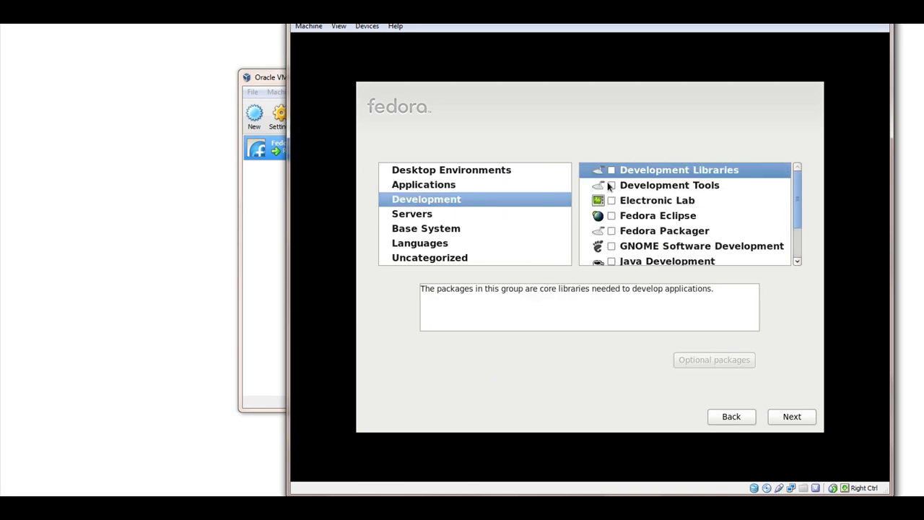
pyautogui.click(612, 171)
pyautogui.click(611, 185)
pyautogui.click(611, 201)
pyautogui.click(612, 216)
pyautogui.click(611, 231)
pyautogui.click(611, 246)
pyautogui.scroll(-1, 612, 238)
pyautogui.click(611, 242)
pyautogui.click(612, 257)
pyautogui.scroll(-1, 613, 254)
pyautogui.click(612, 257)
pyautogui.scroll(-1, 613, 255)
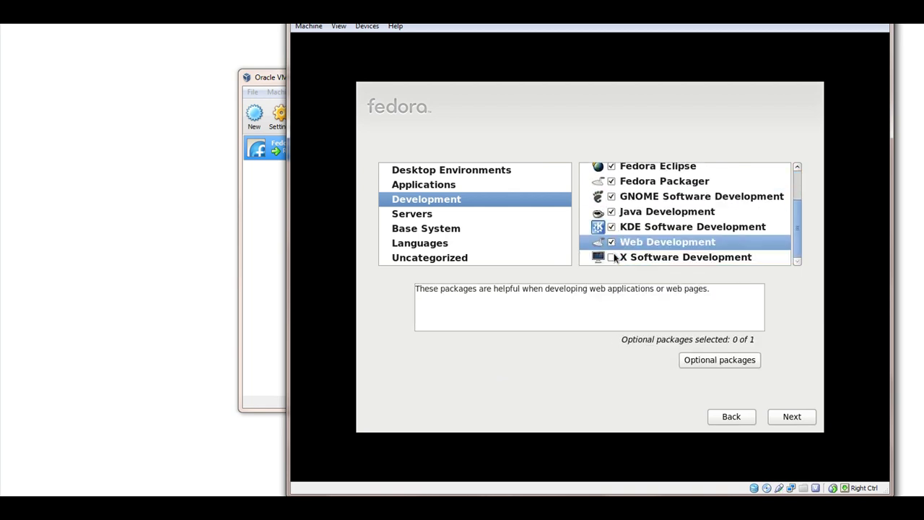
pyautogui.click(611, 257)
# Select all remaining package groups in the Servers category, from DNS Name Server to Windows File Server
pyautogui.click(489, 219)
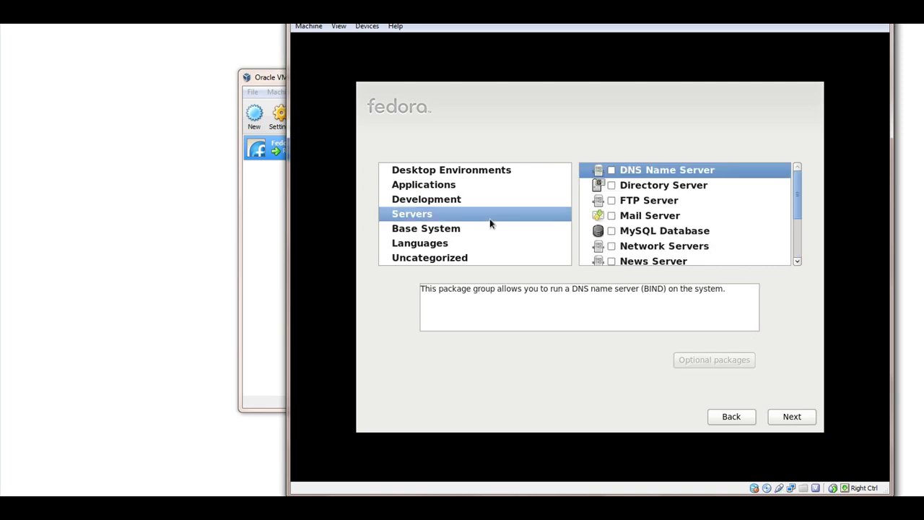
pyautogui.click(612, 170)
pyautogui.click(611, 185)
pyautogui.click(611, 200)
pyautogui.click(611, 215)
pyautogui.click(612, 231)
pyautogui.click(611, 246)
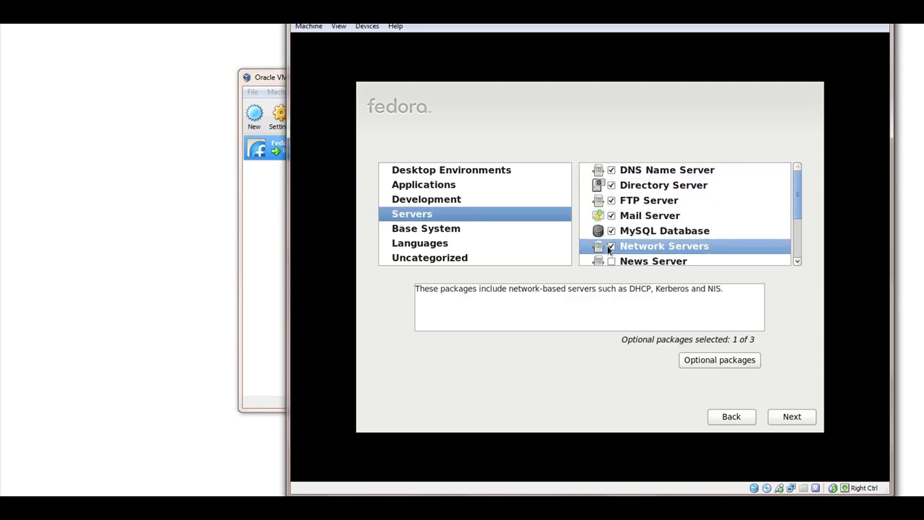
pyautogui.scroll(-2, 609, 249)
pyautogui.click(612, 225)
pyautogui.click(612, 240)
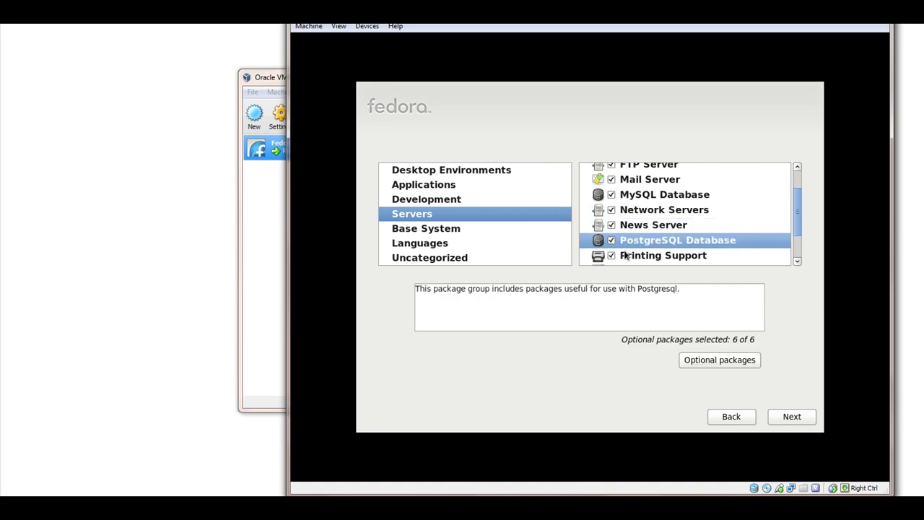
pyautogui.scroll(-3, 626, 253)
pyautogui.click(612, 227)
pyautogui.click(611, 243)
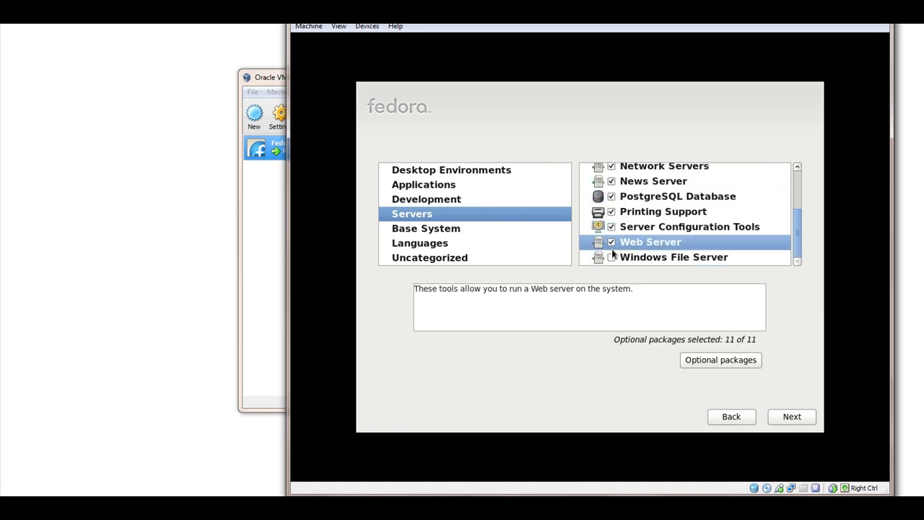
pyautogui.click(611, 257)
# Look through the Base System, Languages and Uncategorized groups, keeping their defaults, and start the installation
pyautogui.click(496, 229)
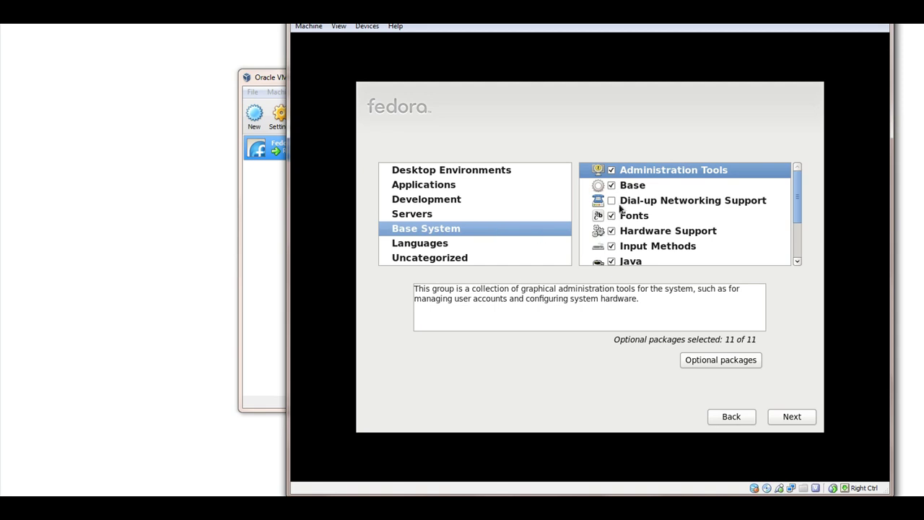
pyautogui.scroll(-3, 618, 209)
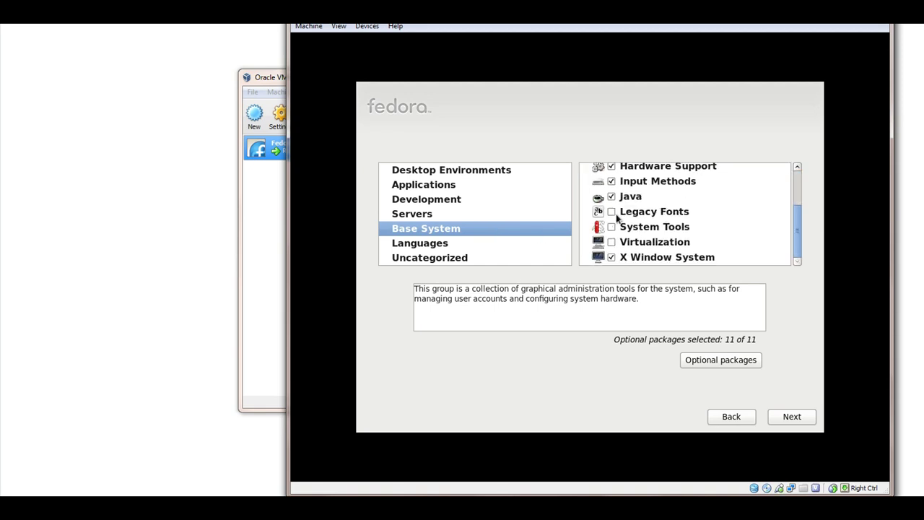
pyautogui.click(471, 248)
pyautogui.scroll(-3, 650, 207)
pyautogui.scroll(-2, 652, 210)
pyautogui.click(488, 257)
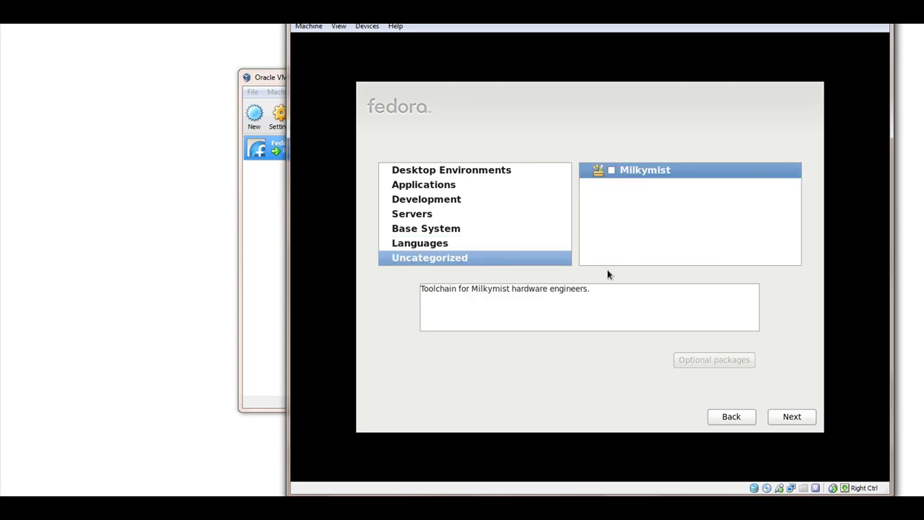
pyautogui.click(778, 414)
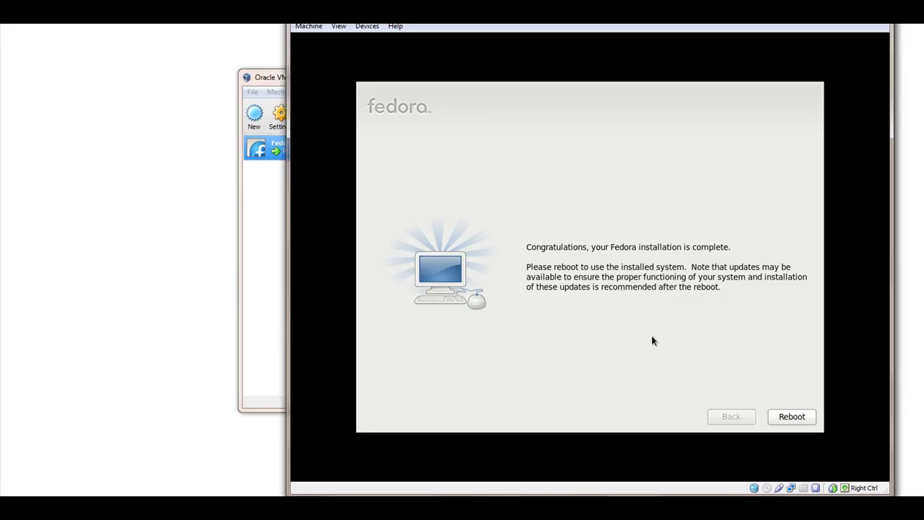
# Reboot into the newly installed Fedora system and dismiss the mouse pointer integration messages during startup
pyautogui.click(793, 417)
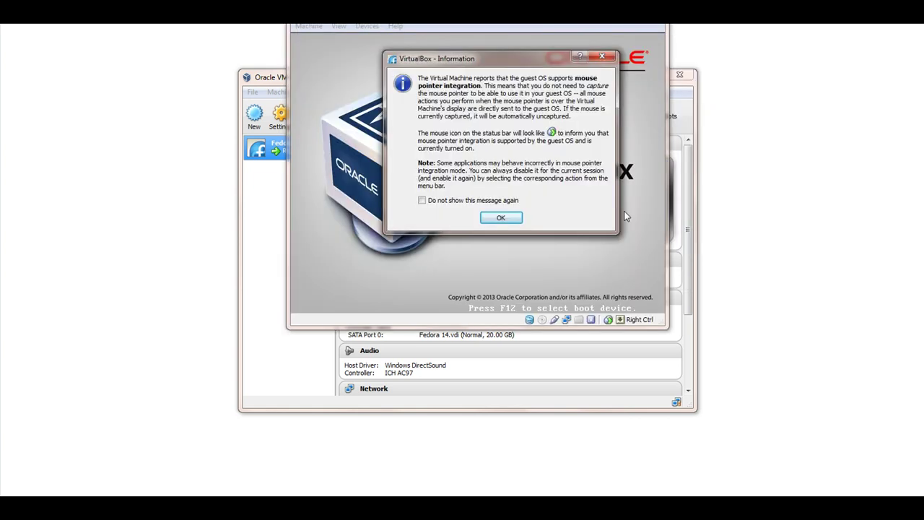
pyautogui.click(501, 218)
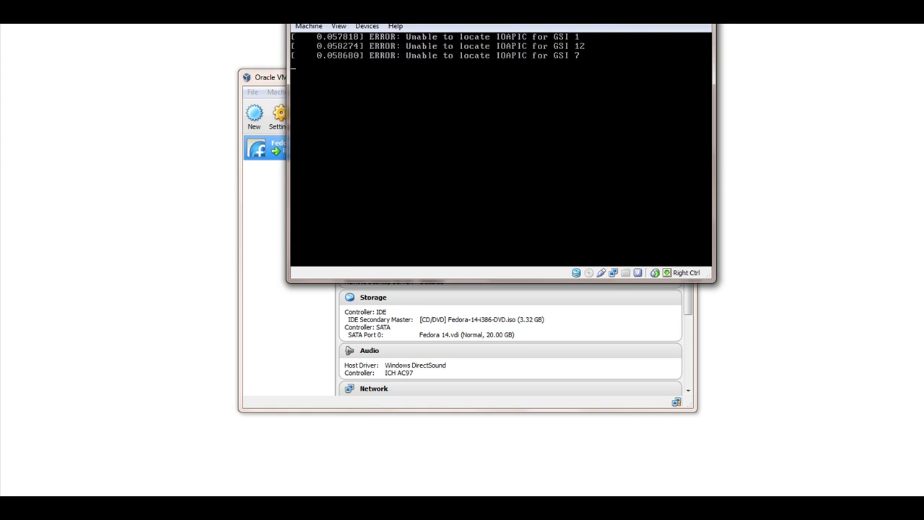
pyautogui.click(501, 217)
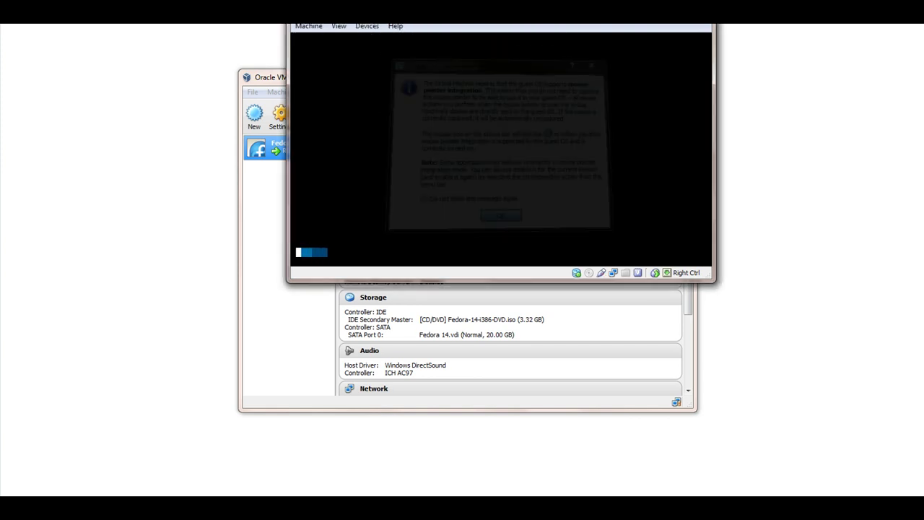
pyautogui.moveTo(549, 24); pyautogui.dragTo(548, 57)
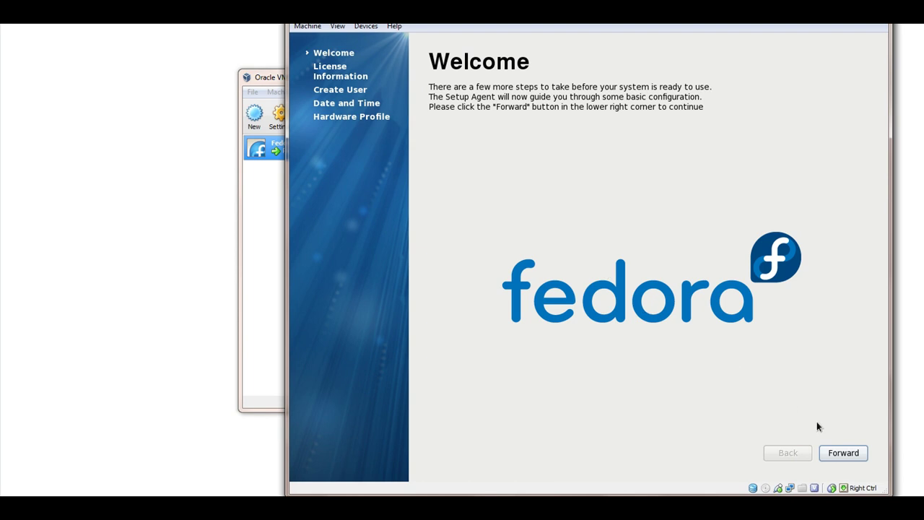
# Proceed past the welcome and license pages and create a regular user with username, full name and confirmed password, accepting the weak password
pyautogui.click(856, 456)
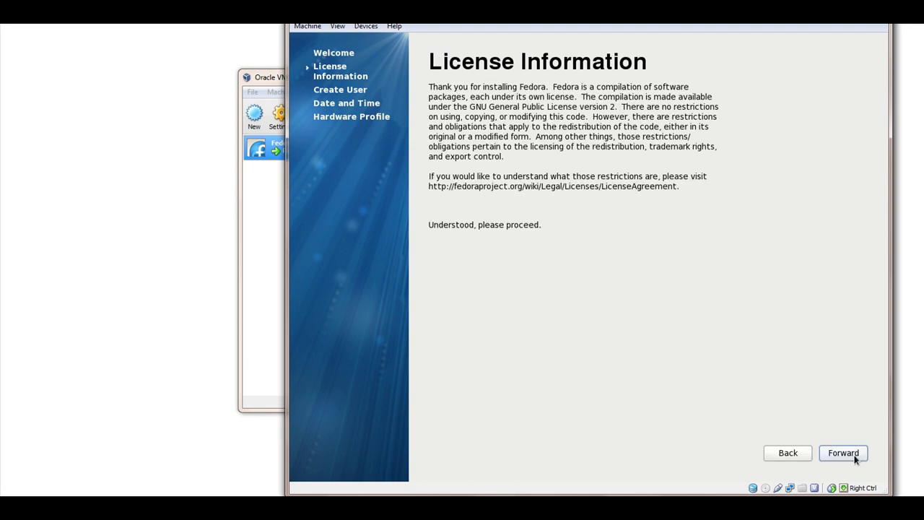
pyautogui.click(856, 456)
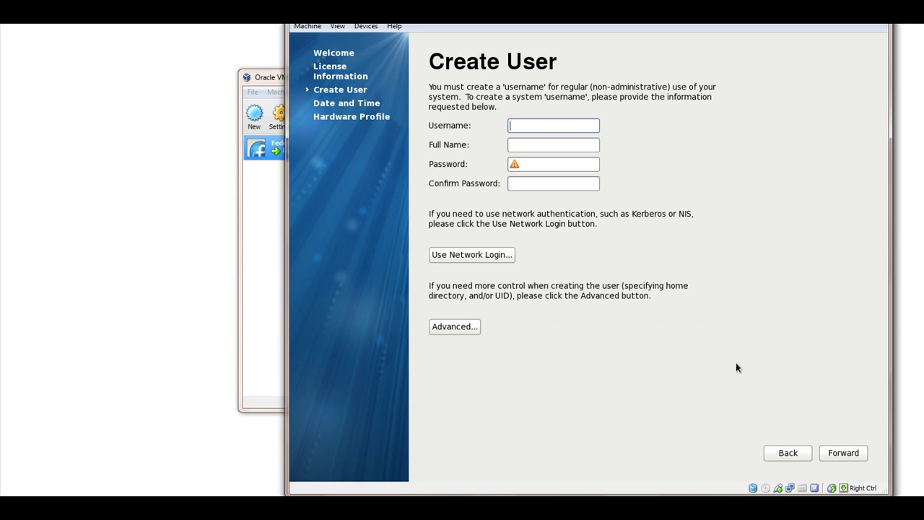
pyautogui.write('yusufshakeel')
pyautogui.press('Tab')
pyautogui.write('yusufshakeel')
pyautogui.press('Tab')
pyautogui.write('*******')
pyautogui.press('Tab')
pyautogui.write('*******')
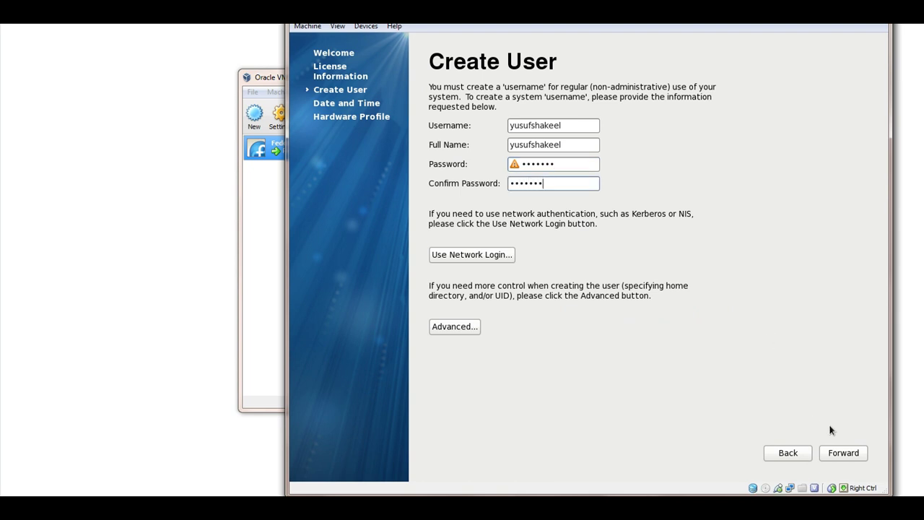
pyautogui.click(843, 453)
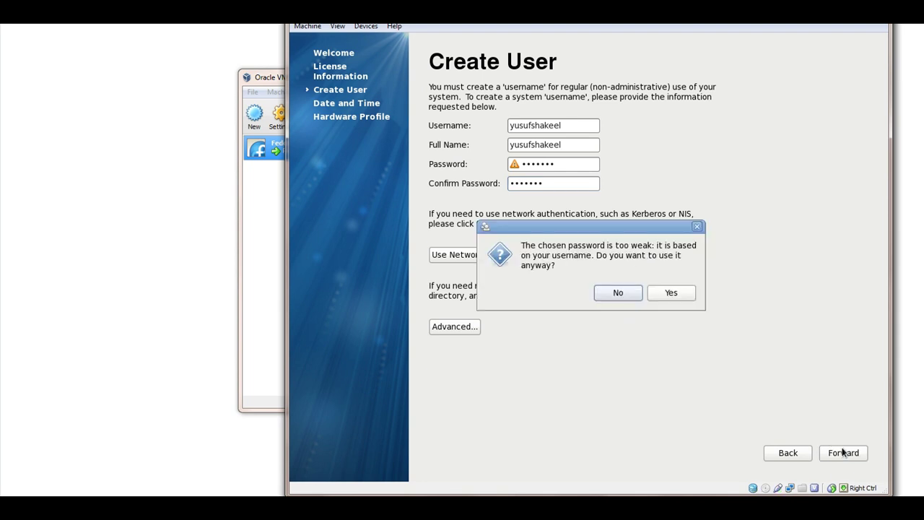
pyautogui.click(686, 298)
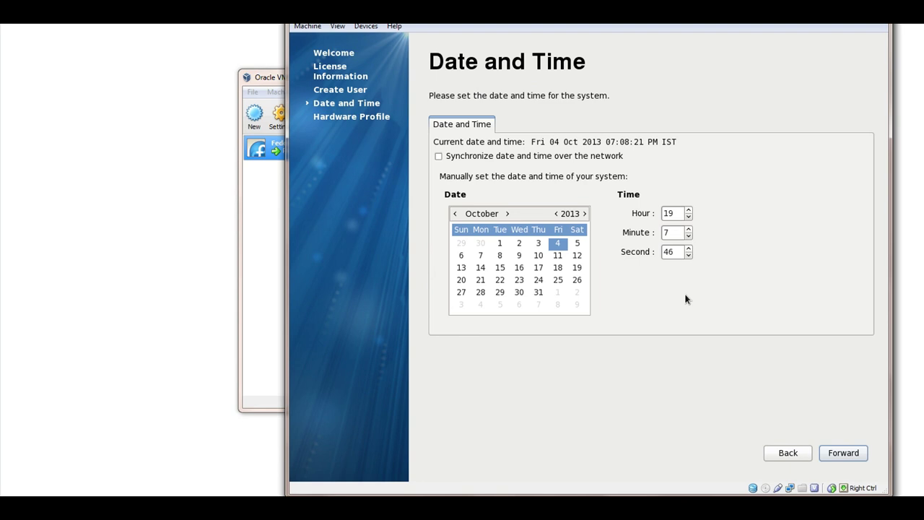
# Keep the default date and time, and finish the initial setup without sending the hardware profile
pyautogui.click(848, 462)
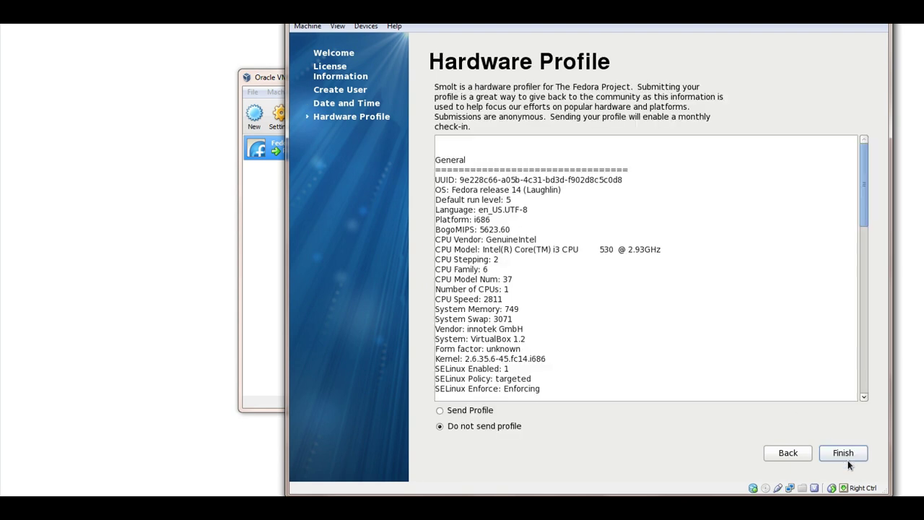
pyautogui.click(842, 453)
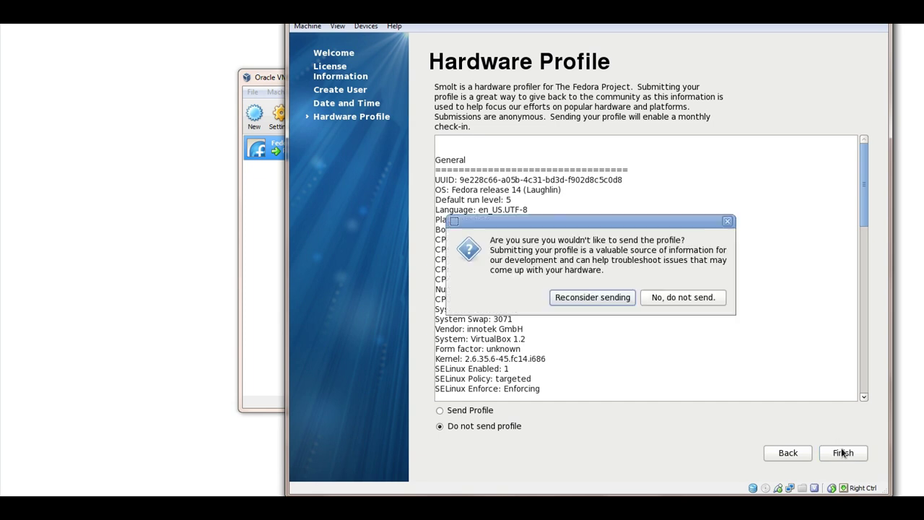
pyautogui.click(711, 301)
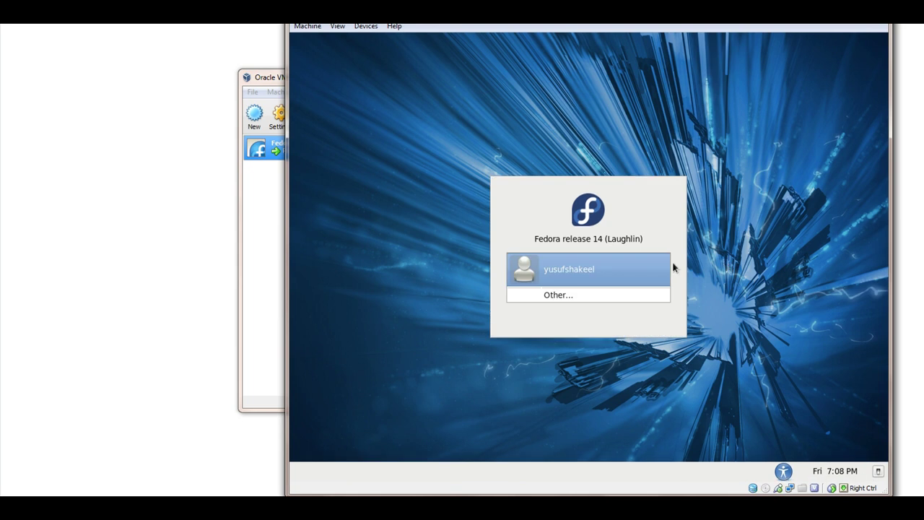
# Log in to the GNOME desktop as the newly created user by entering the account password
pyautogui.click(639, 266)
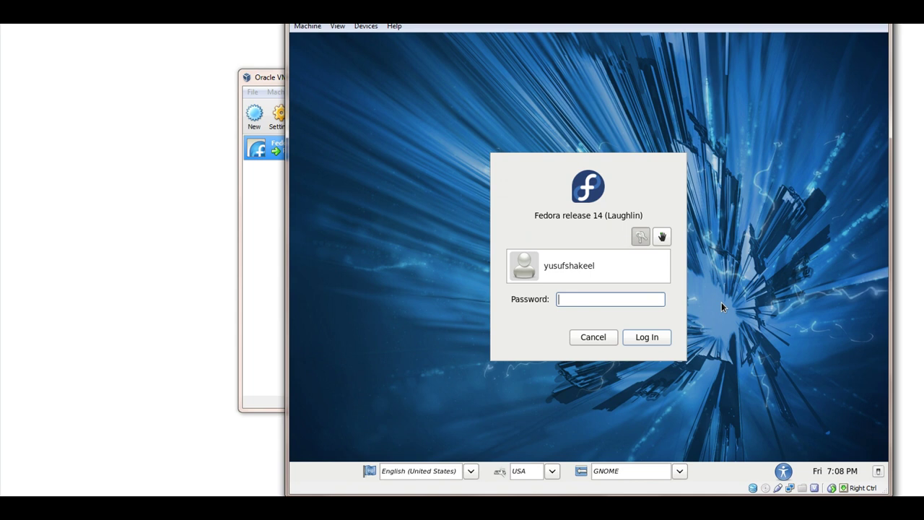
pyautogui.write('p')
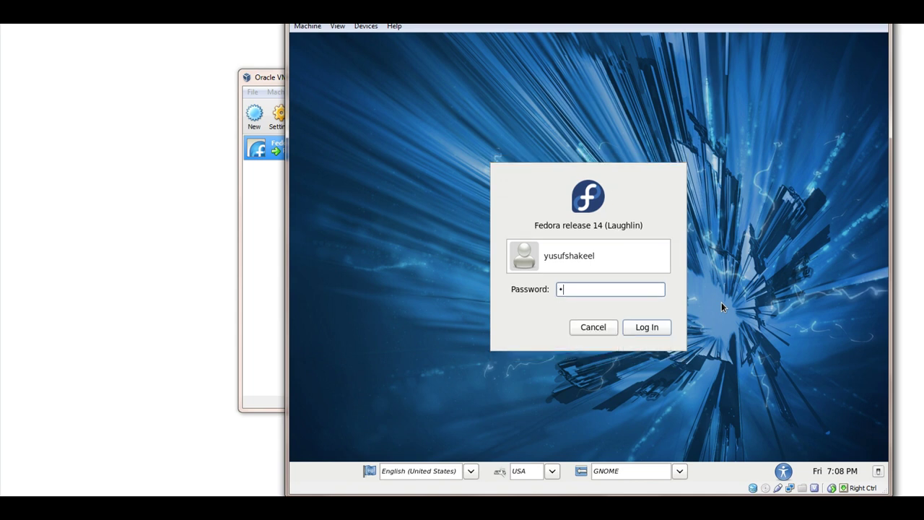
pyautogui.write('asswor')
pyautogui.click(658, 327)
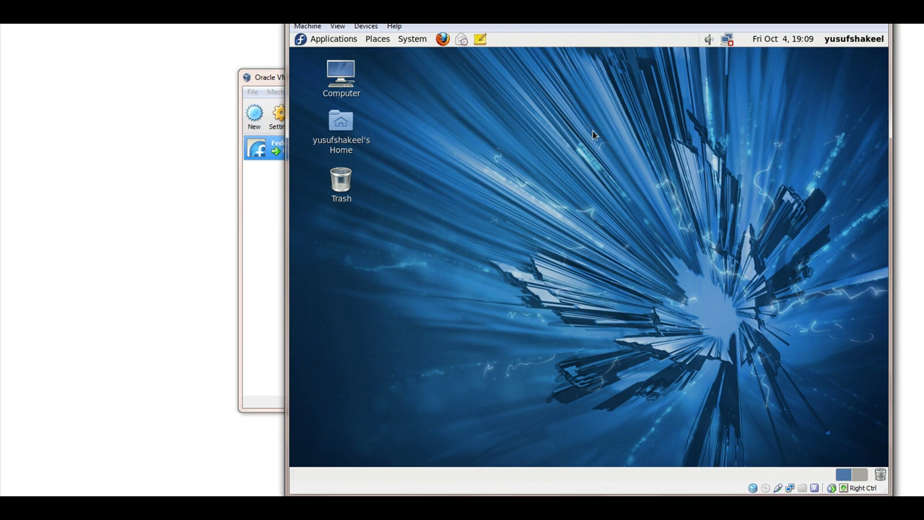
# Browse the Documents, Music, Pictures, Videos, Downloads, home and Desktop folders from Computer, and close the file browser
pyautogui.click(350, 78)
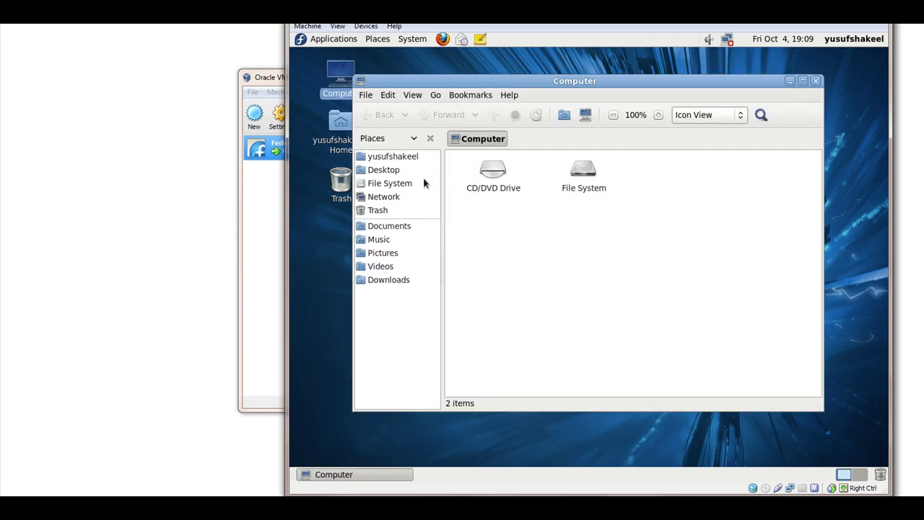
pyautogui.click(383, 227)
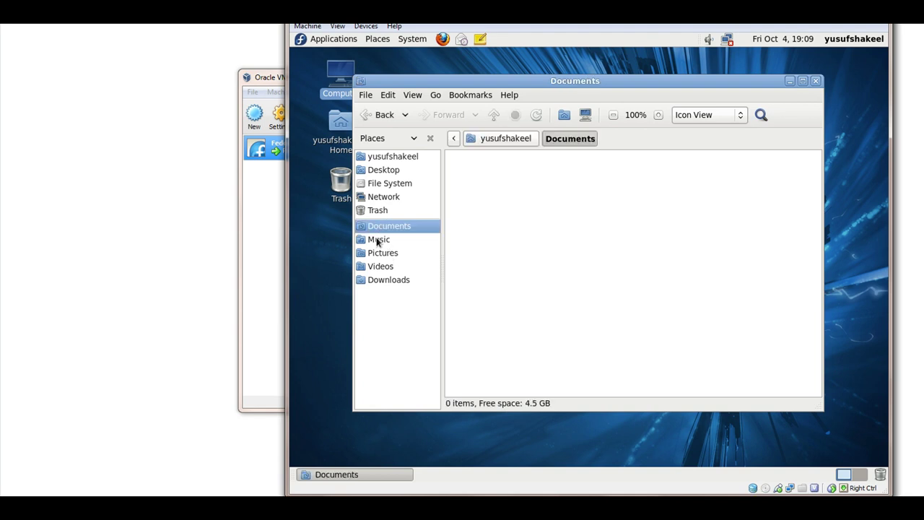
pyautogui.click(378, 240)
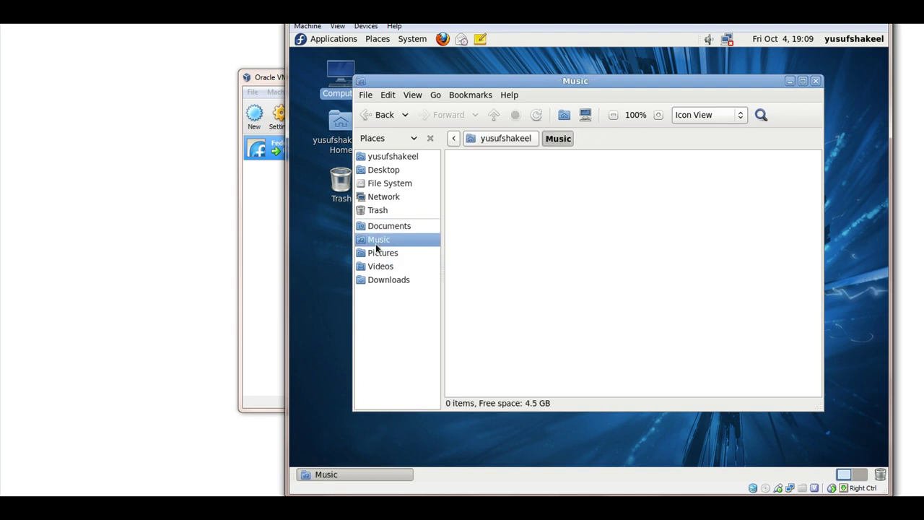
pyautogui.click(376, 253)
pyautogui.click(375, 266)
pyautogui.click(372, 281)
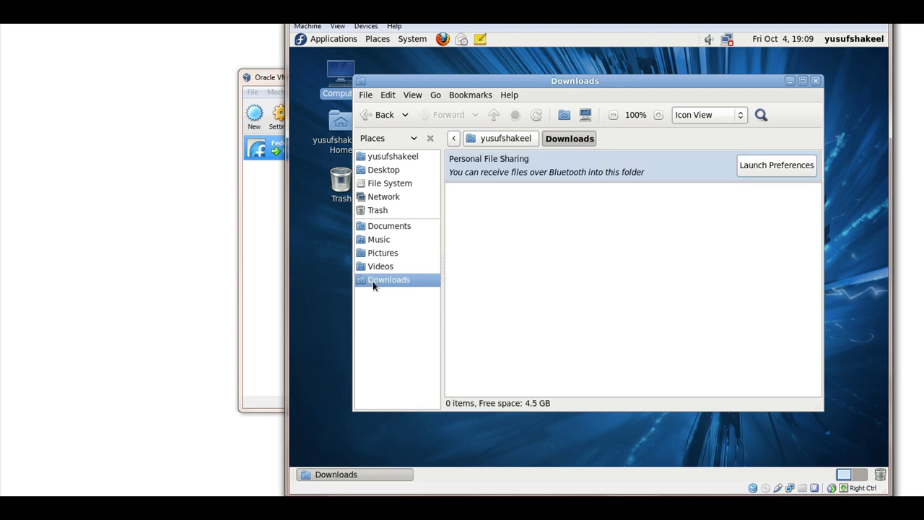
pyautogui.click(386, 160)
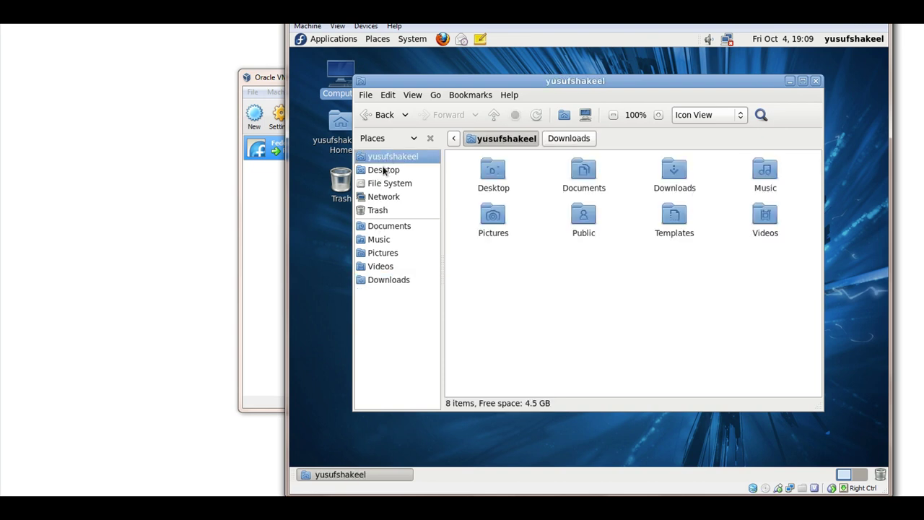
pyautogui.click(385, 172)
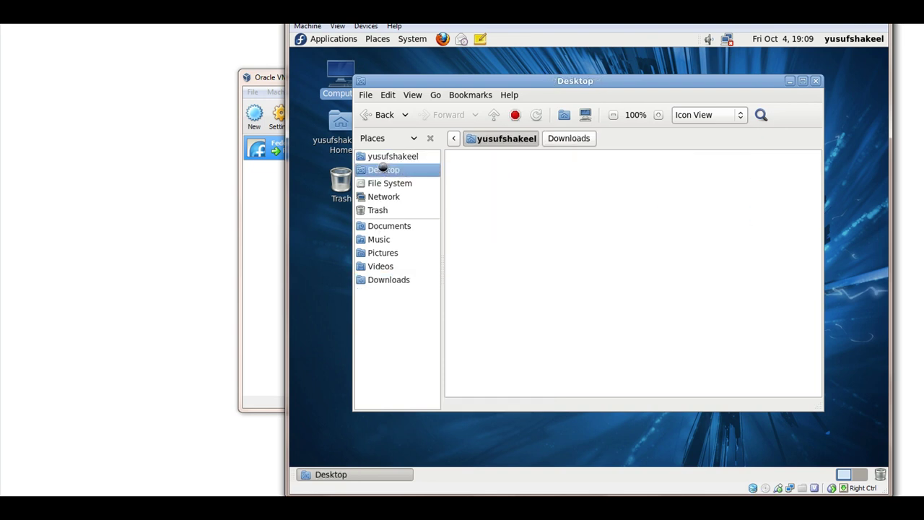
pyautogui.click(360, 82)
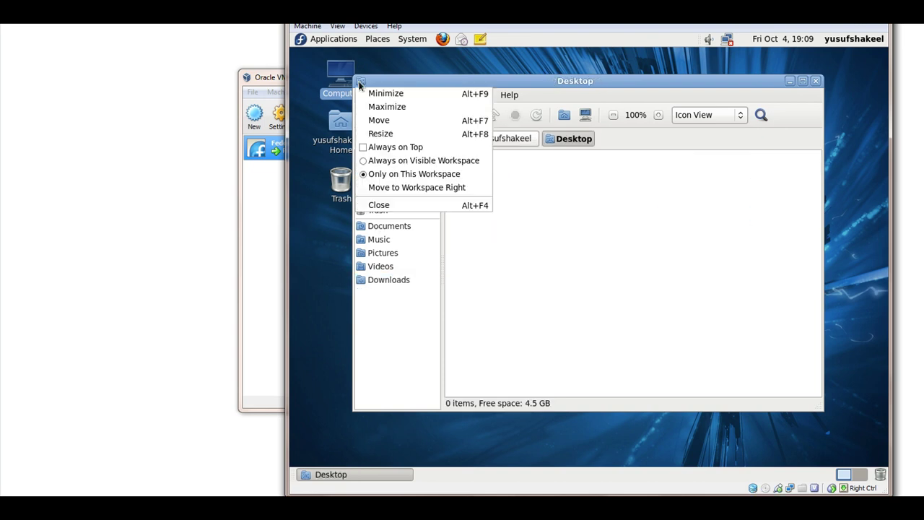
pyautogui.click(383, 204)
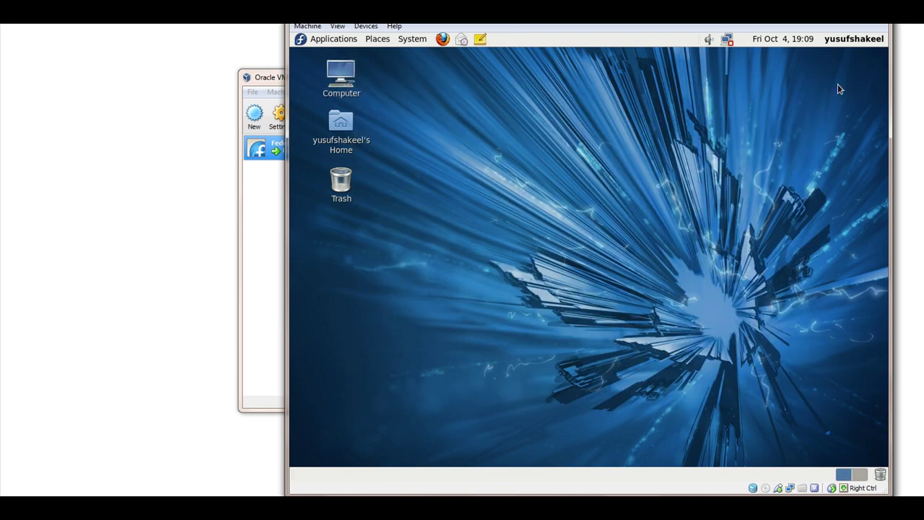
# Log out of the desktop session, shut down Fedora from the login screen, and return to the VirtualBox Manager
pyautogui.click(875, 40)
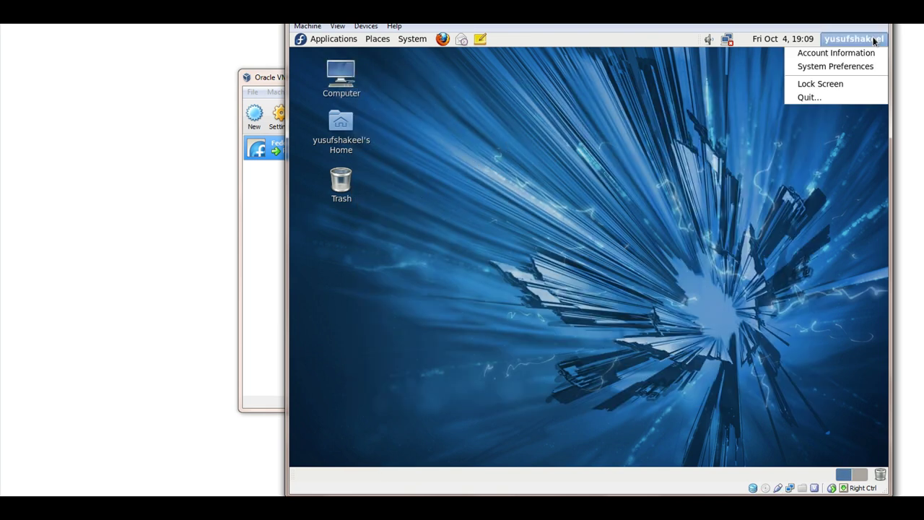
pyautogui.click(823, 94)
pyautogui.click(698, 299)
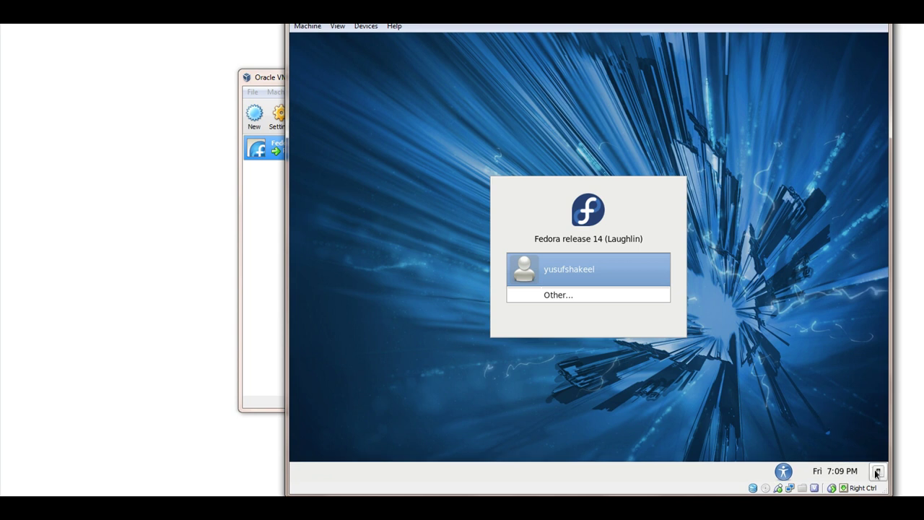
pyautogui.click(875, 471)
pyautogui.click(858, 454)
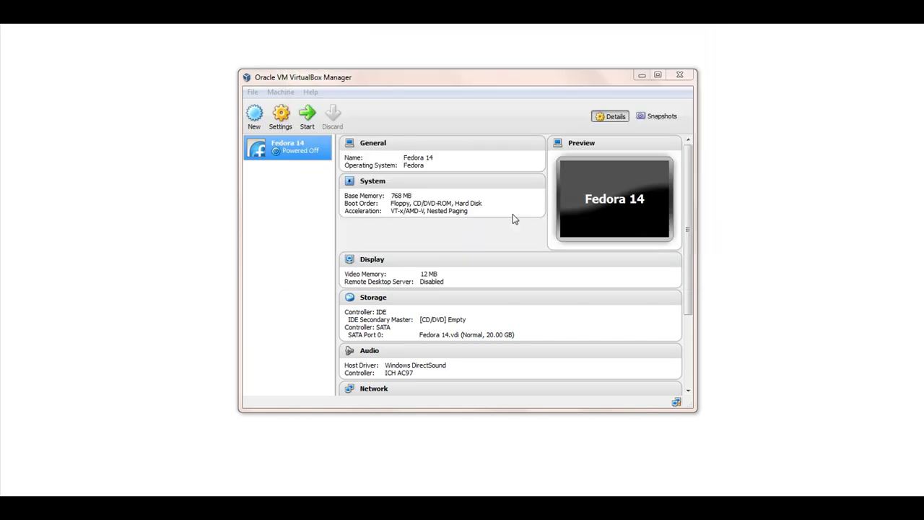
pyautogui.click(306, 251)
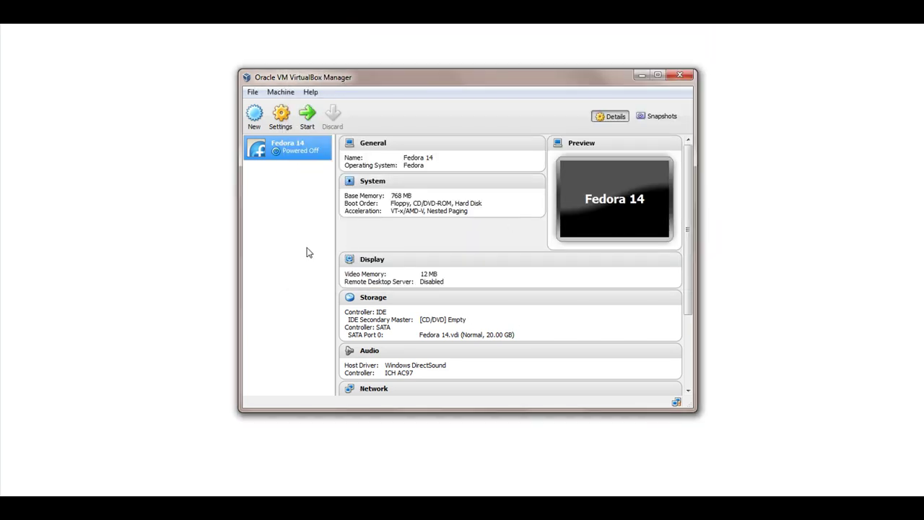